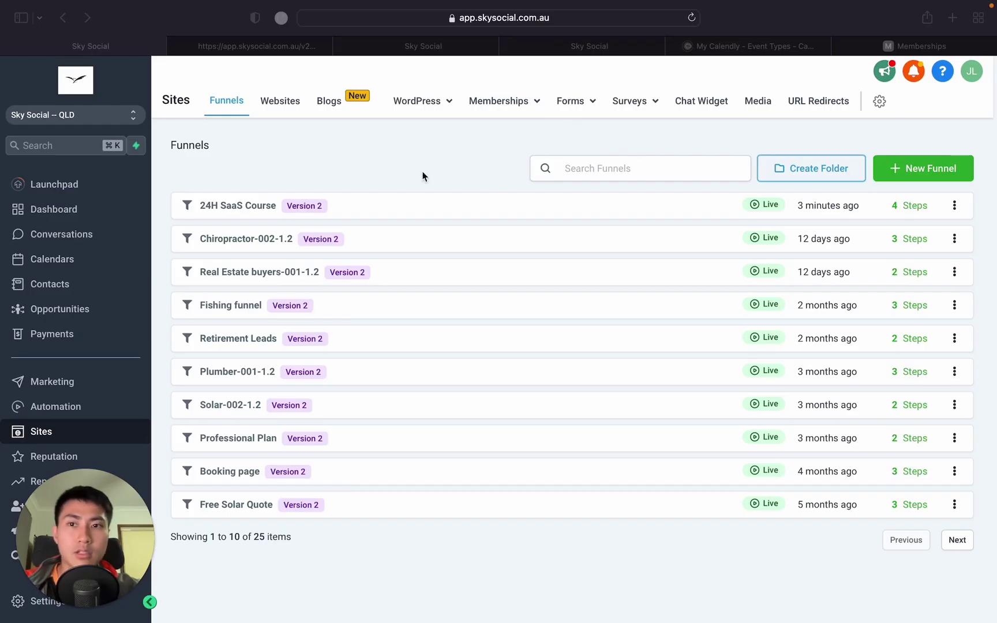
# - View the live funnel page's embedded 45-minute Calendly calendar, then return to the Funnels list
pyautogui.click(235, 53)
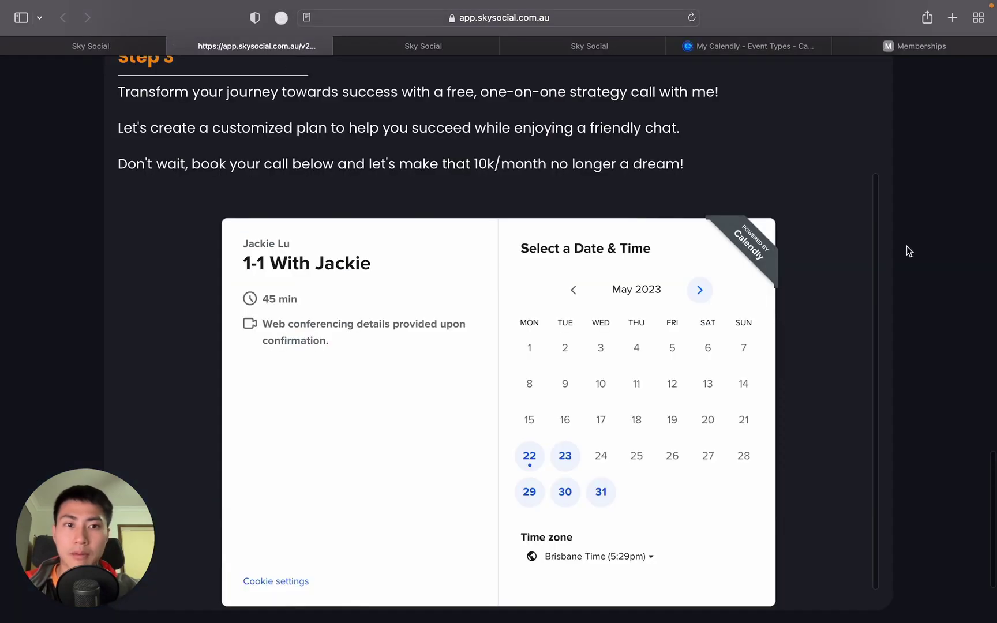
pyautogui.scroll(8, 907, 247)
pyautogui.scroll(5, 791, 101)
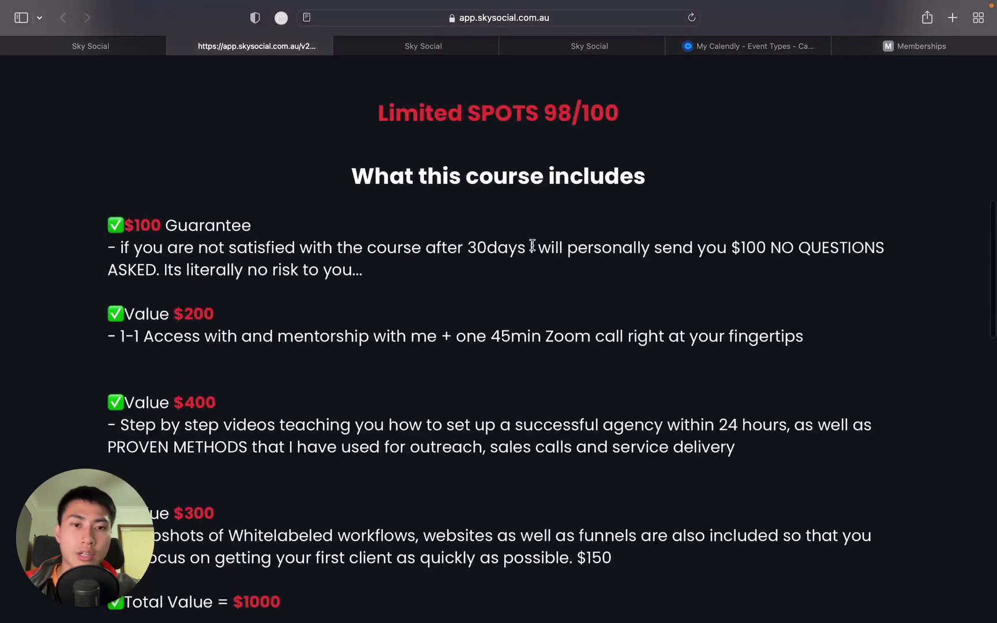
pyautogui.scroll(-15, 529, 181)
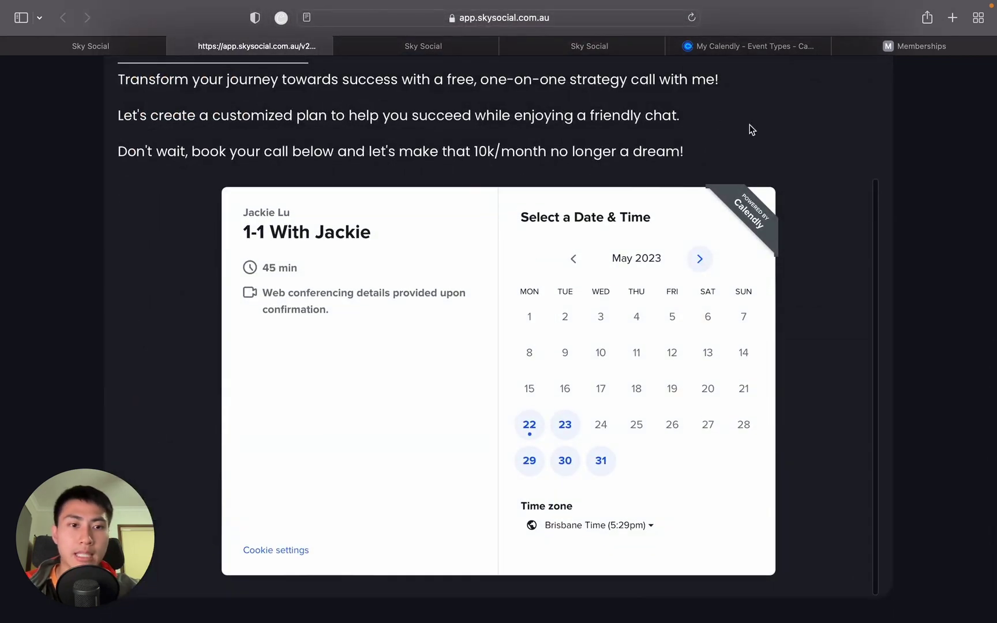
pyautogui.scroll(-2, 750, 130)
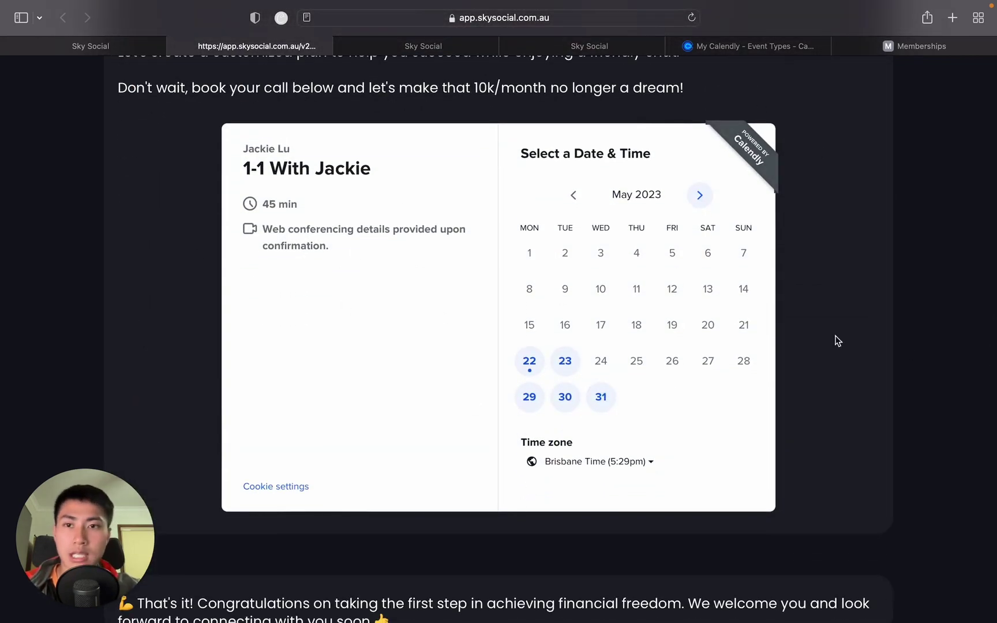
pyautogui.click(109, 46)
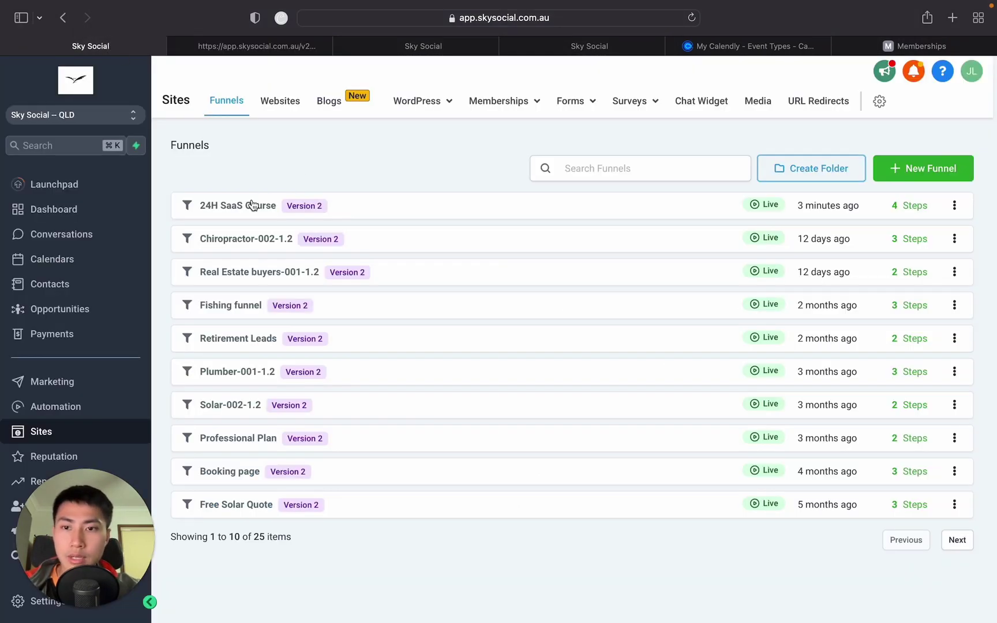
# - Open the 24H SaaS Course funnel's Booking step in the page builder in a new tab
pyautogui.click(199, 149)
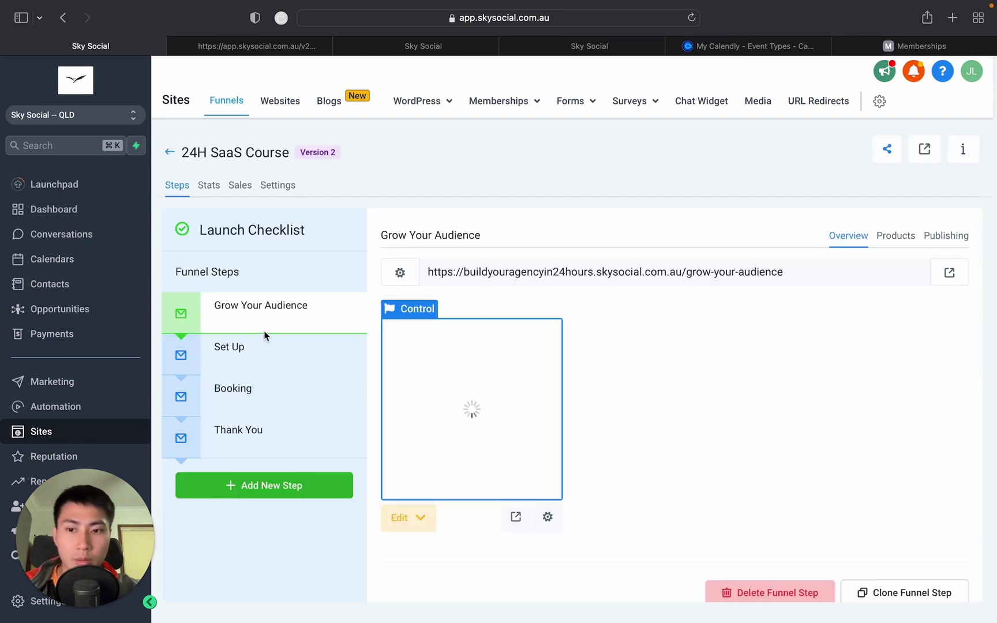
pyautogui.click(250, 397)
pyautogui.click(420, 528)
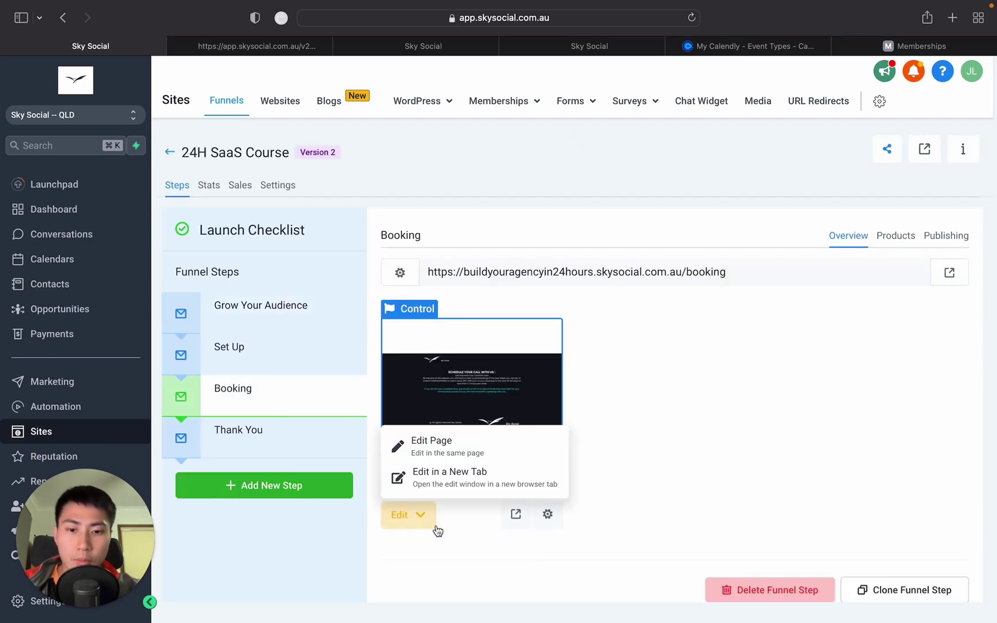
pyautogui.click(473, 491)
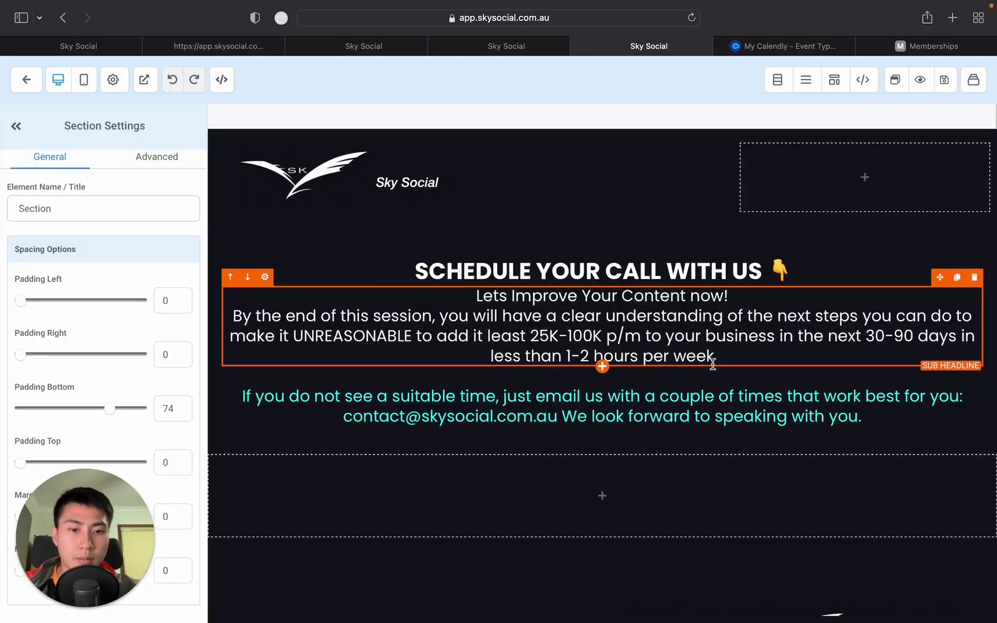
pyautogui.scroll(-1, 714, 365)
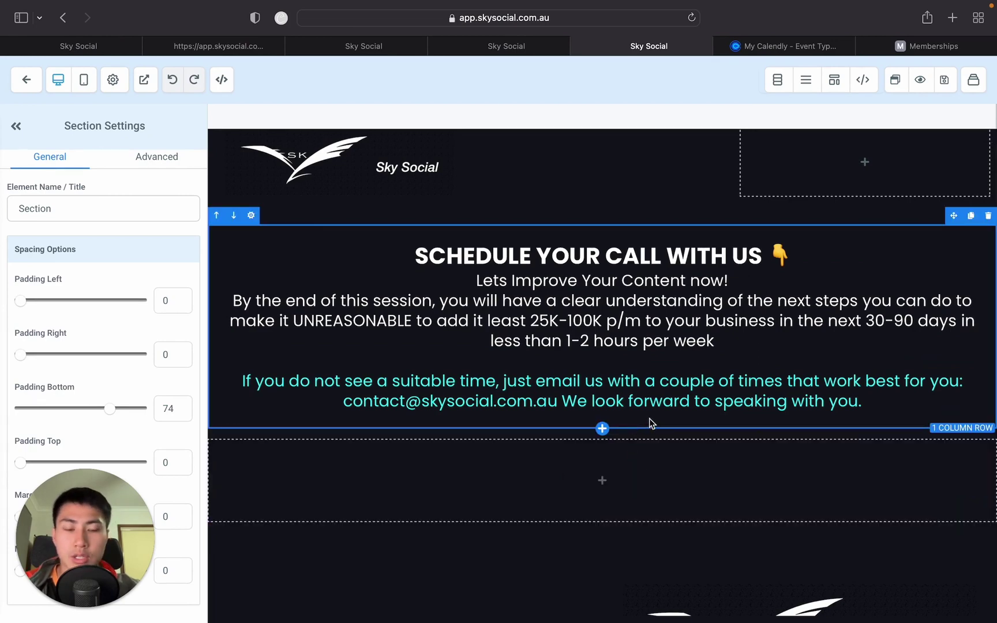
# - Add a new row with a Custom JS/HTML element below the booking text and open its code editor
pyautogui.click(602, 430)
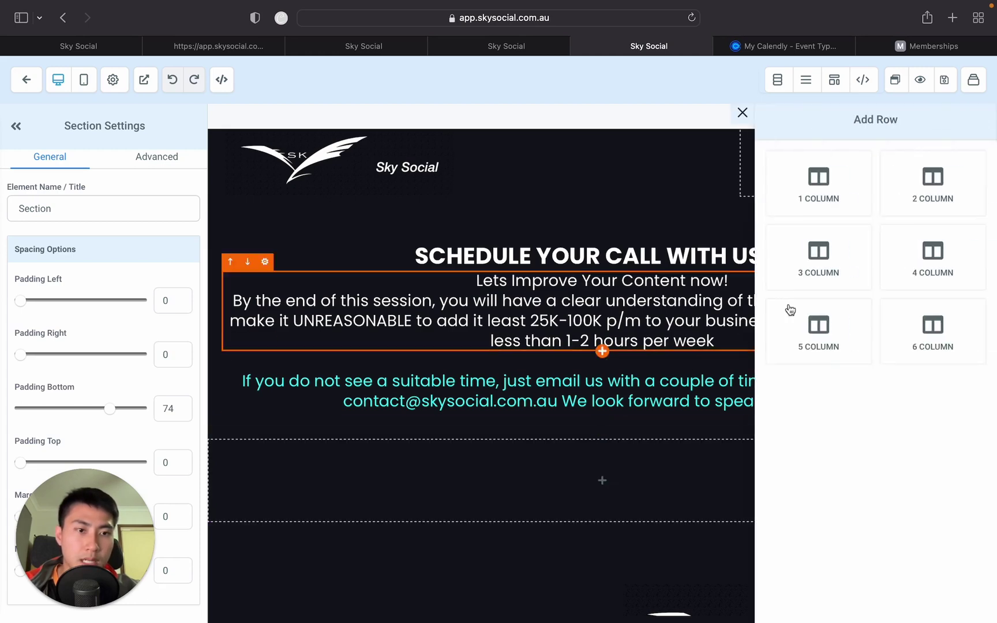
pyautogui.click(603, 488)
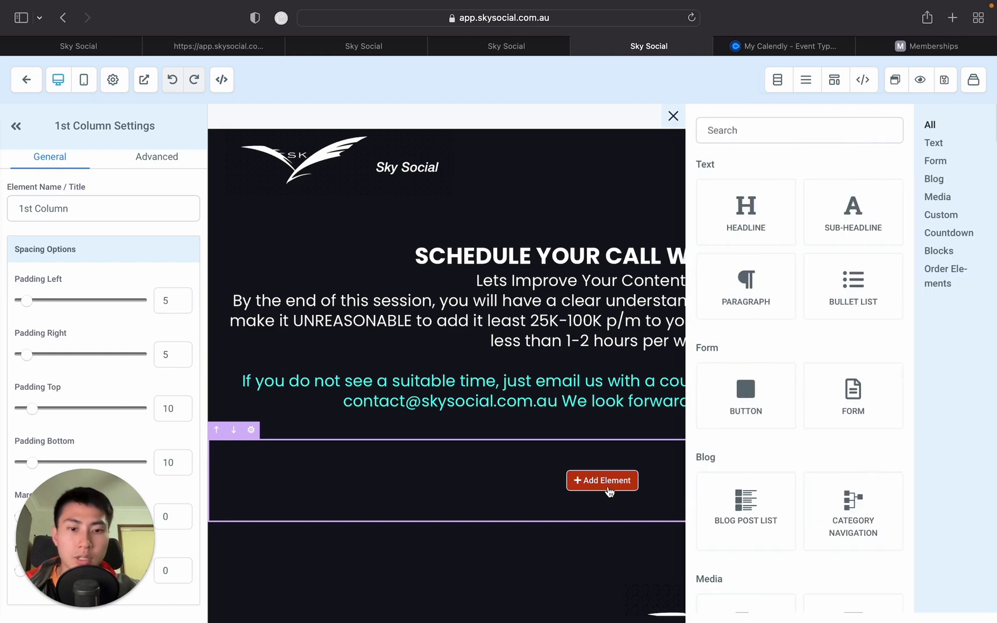
pyautogui.scroll(-6, 840, 338)
pyautogui.scroll(-2, 841, 335)
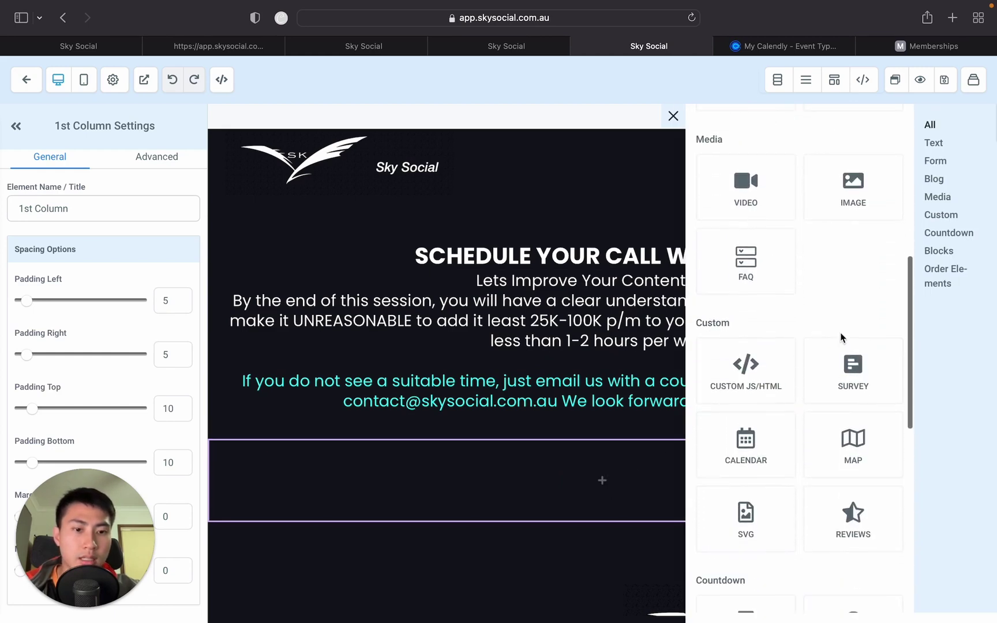
pyautogui.click(749, 370)
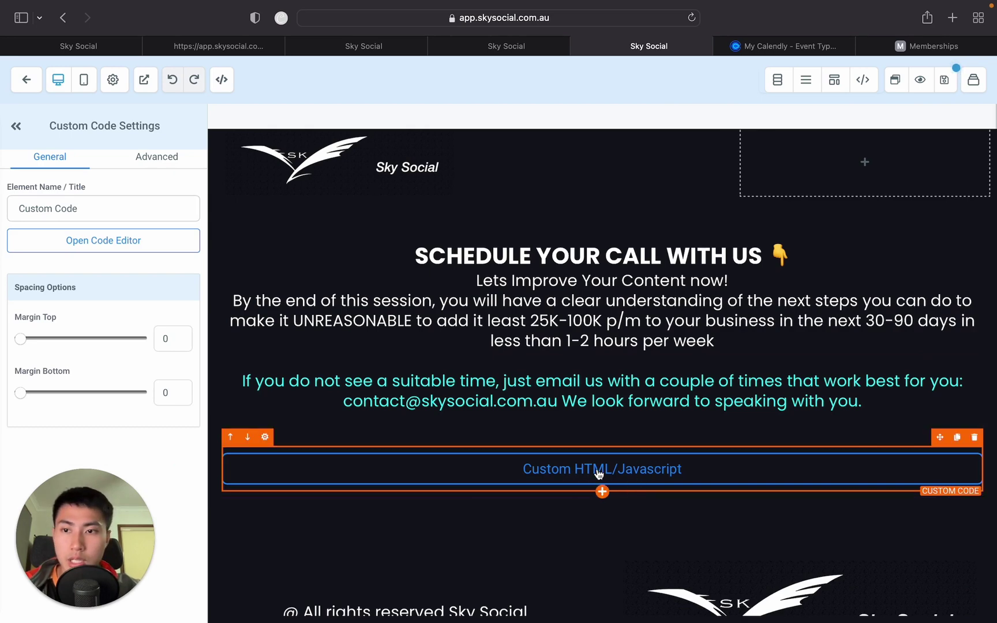
pyautogui.click(125, 252)
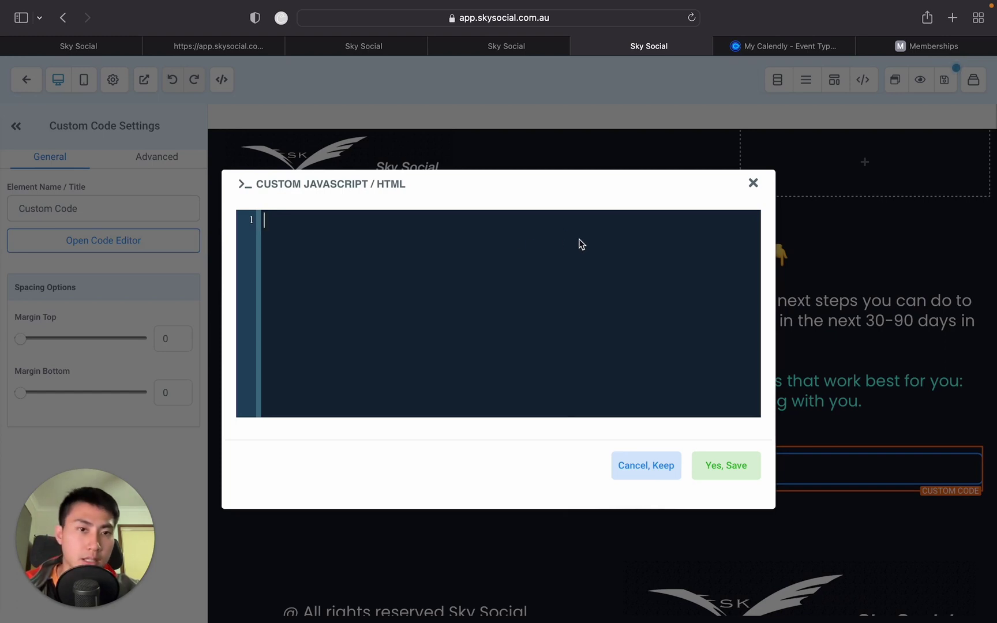
# - From Calendly's event types, choose Add to Website with the Inline Embed style to get its code
pyautogui.click(779, 49)
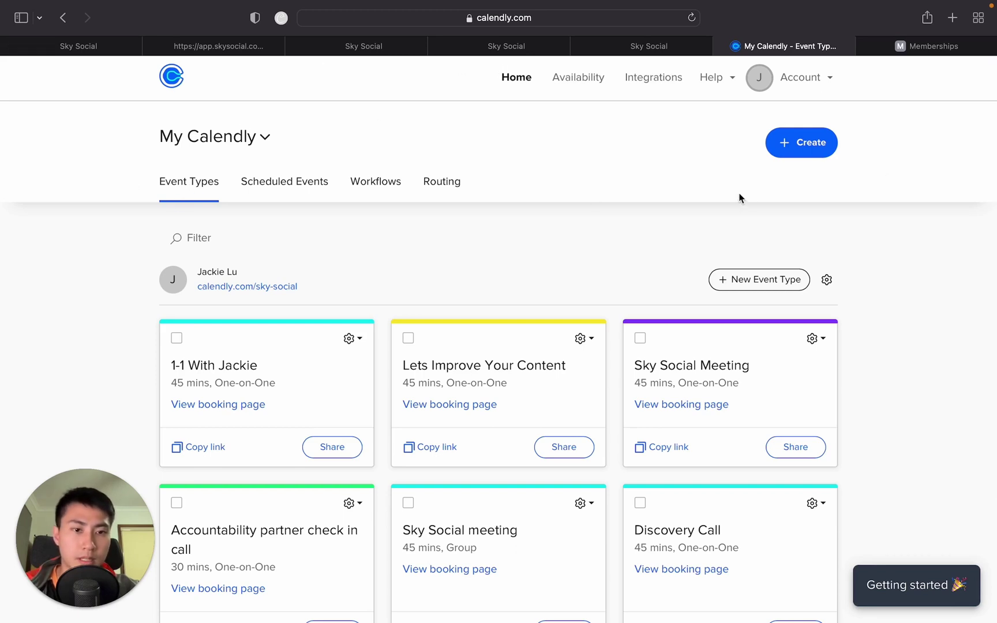
pyautogui.scroll(-3, 926, 263)
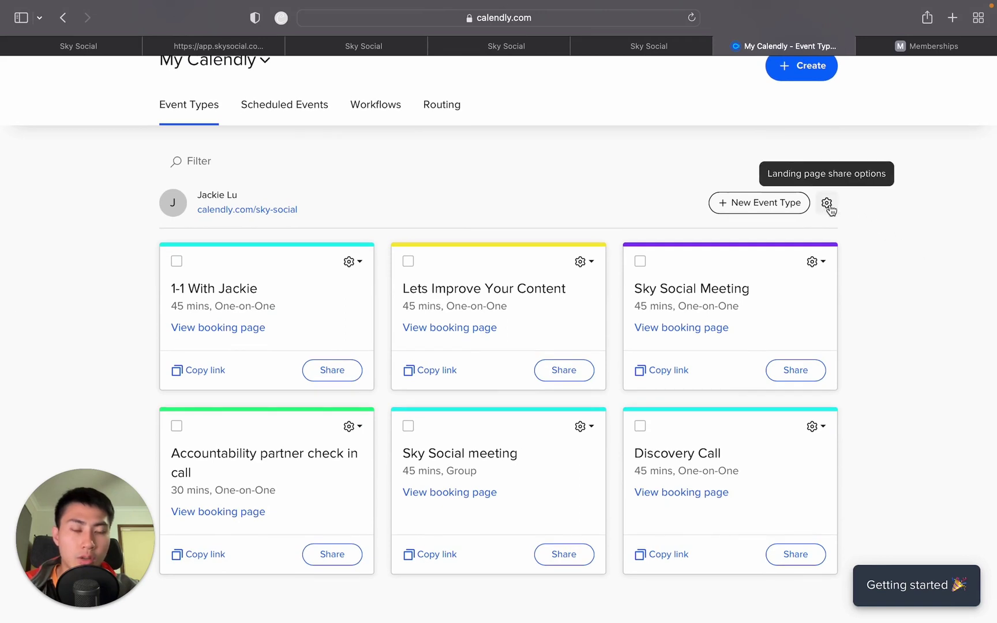
pyautogui.click(827, 204)
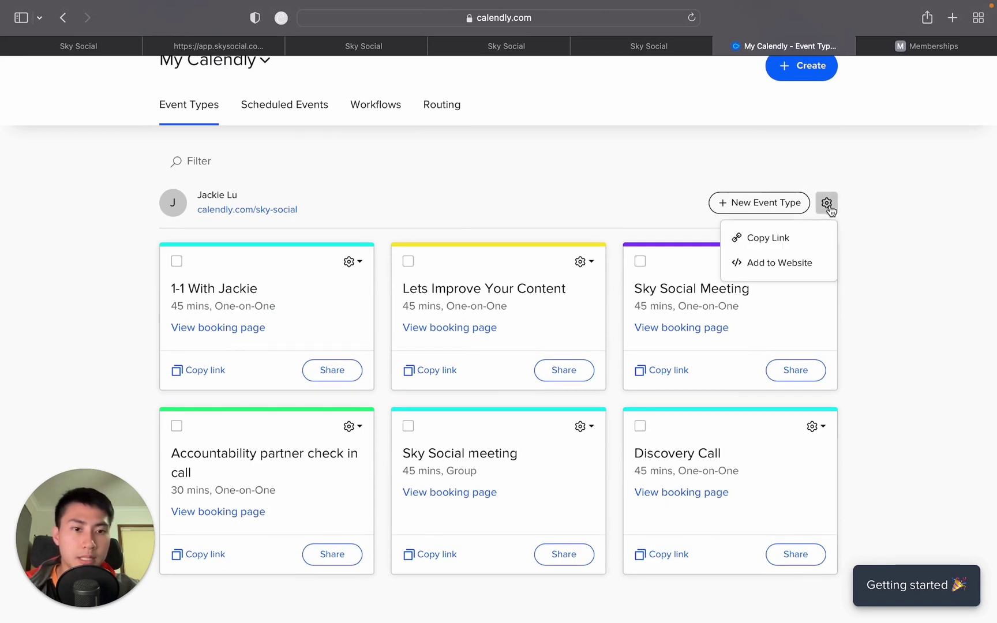
pyautogui.click(784, 264)
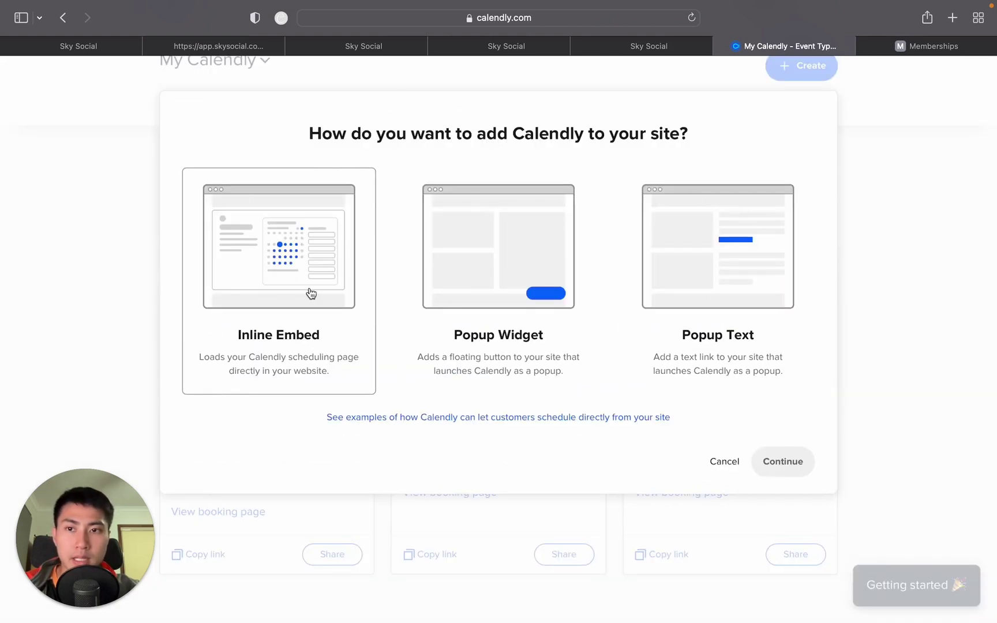
pyautogui.click(239, 45)
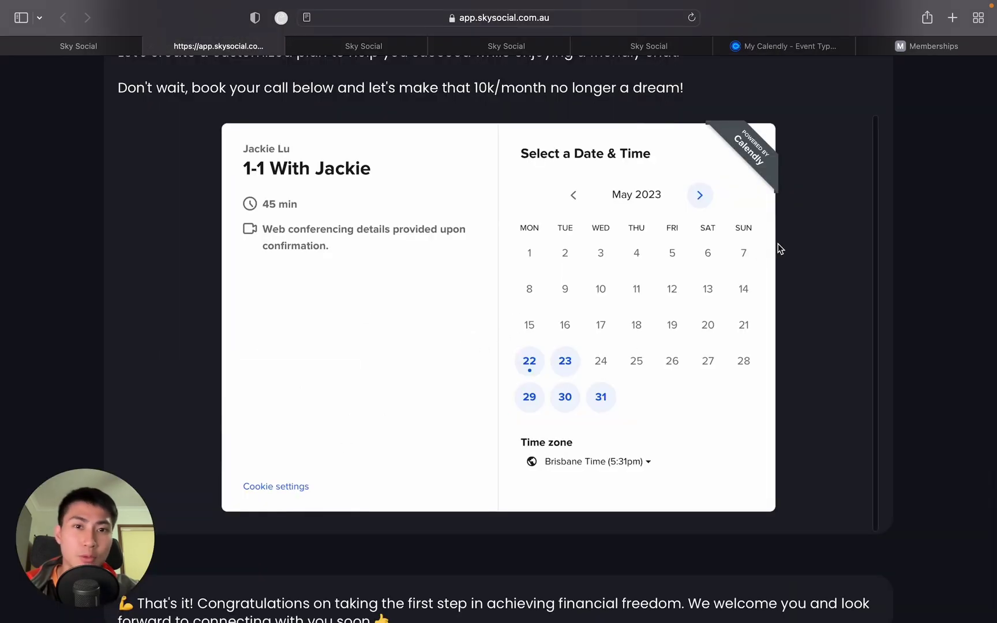
pyautogui.click(794, 52)
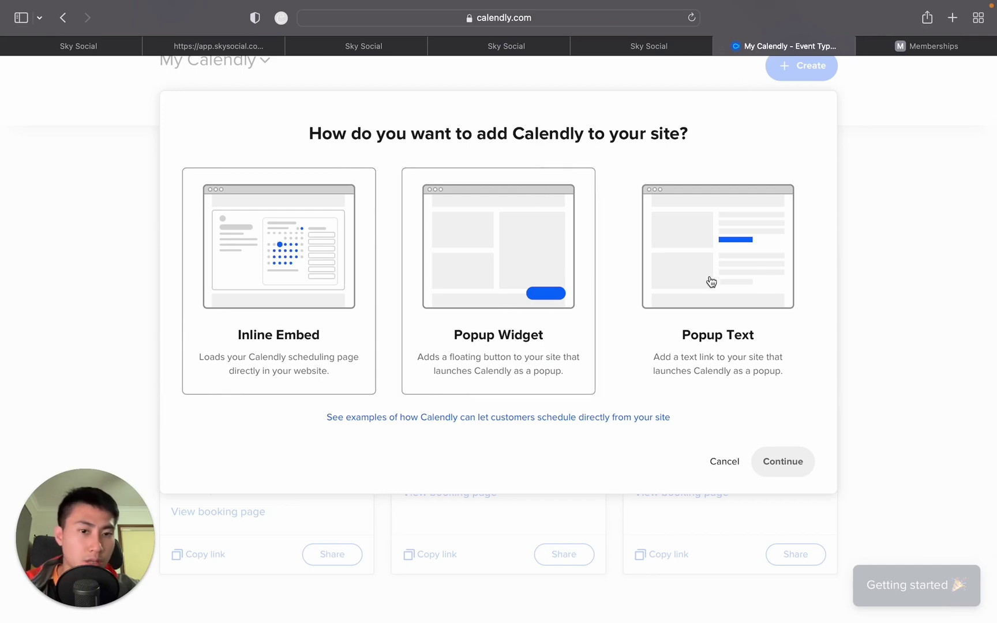
pyautogui.click(260, 291)
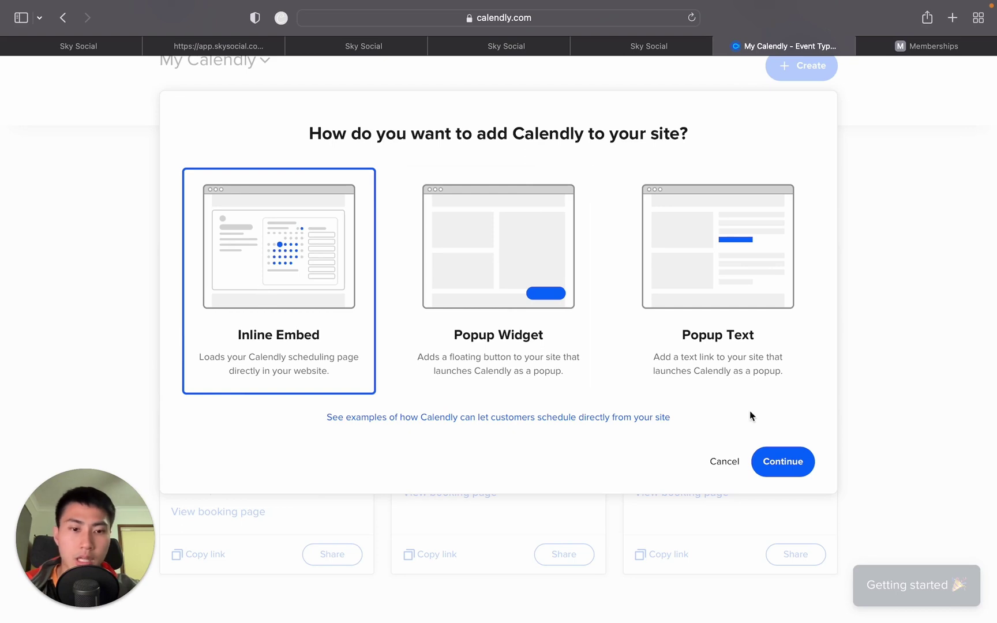
pyautogui.click(798, 466)
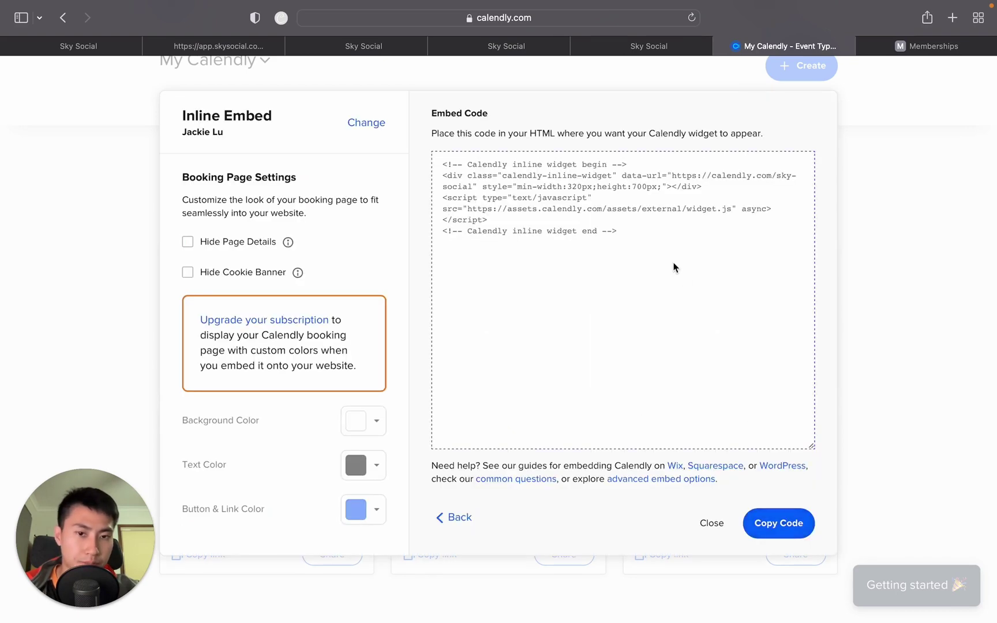
# - Copy Calendly's inline embed code into the funnel's Custom HTML editor, then close Calendly's embed settings
pyautogui.click(794, 529)
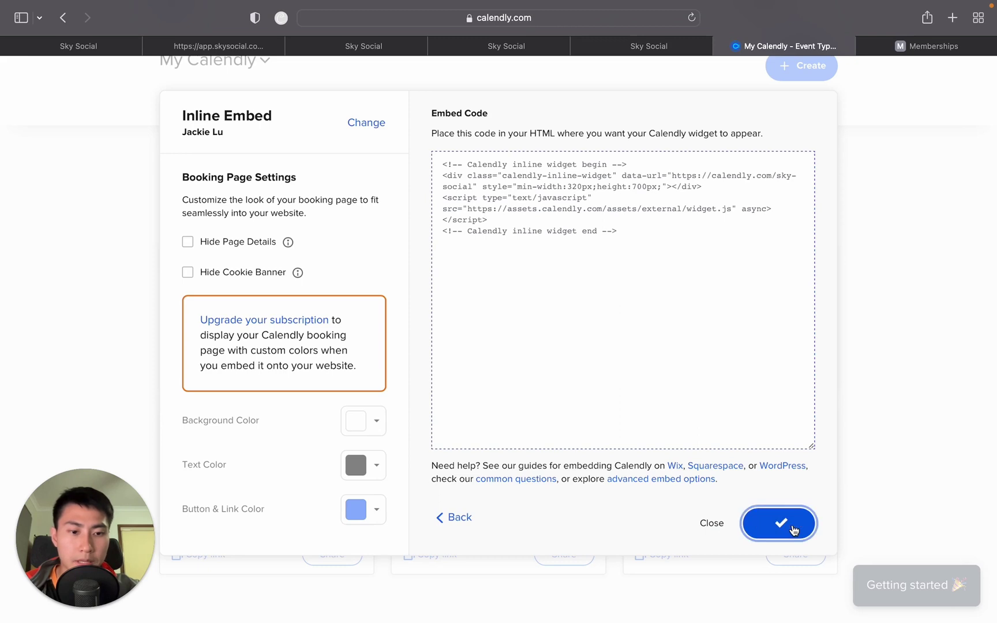
pyautogui.click(653, 49)
pyautogui.write('<!-- Calendly inline widget begin --> <div class="calendly-inline-widget" data-url="https://calendly.com/sky-social" style="min-width:320px;height:700px;"></div> <script type="text/javascript" src="https://assets.calendly.com/assets/external/widget.js" async></script> <!-- Calendly inline widget end -->')
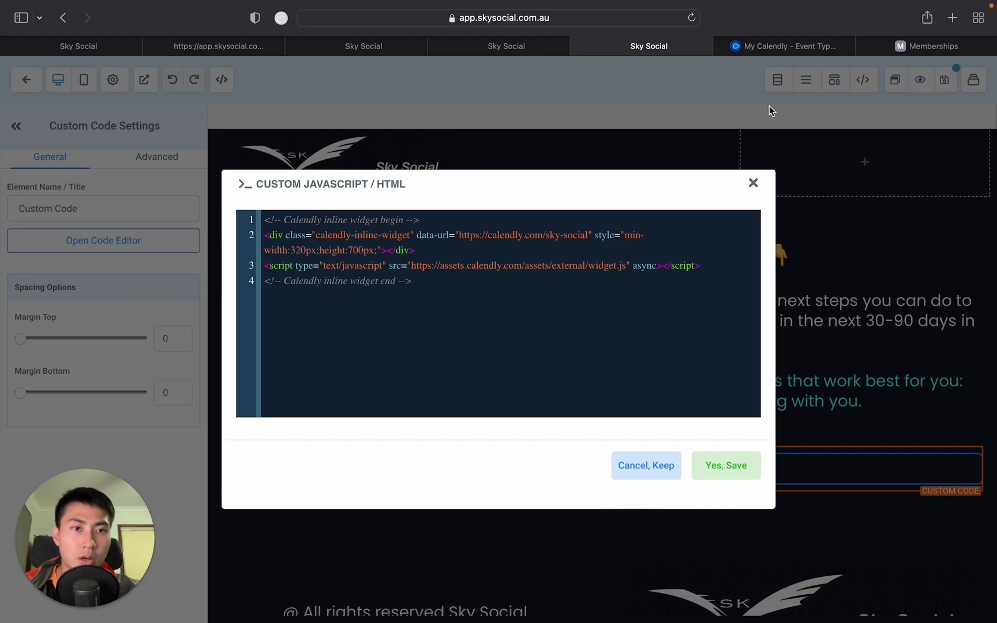
pyautogui.click(779, 49)
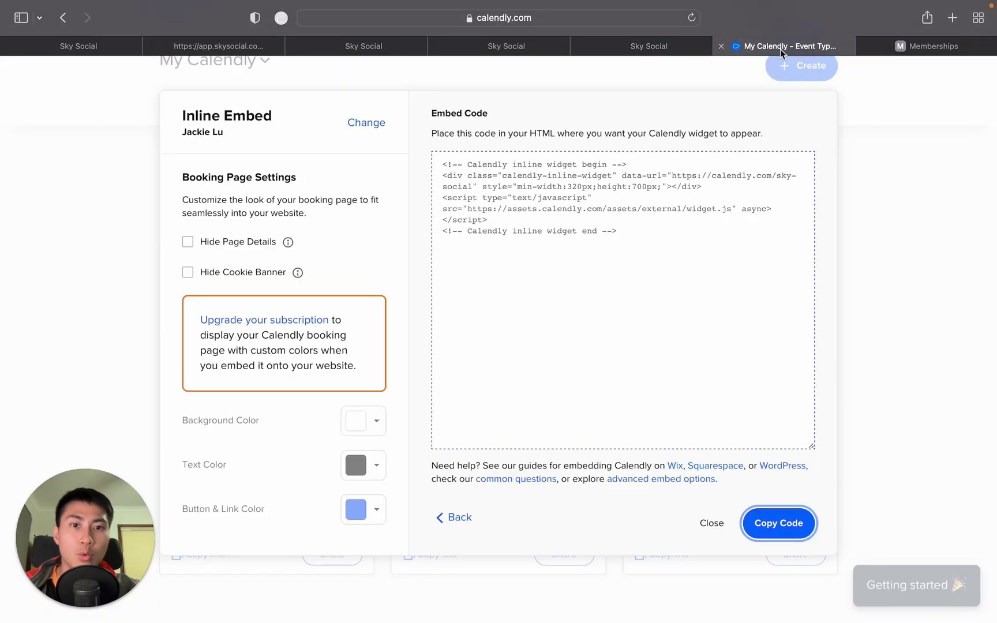
pyautogui.click(712, 523)
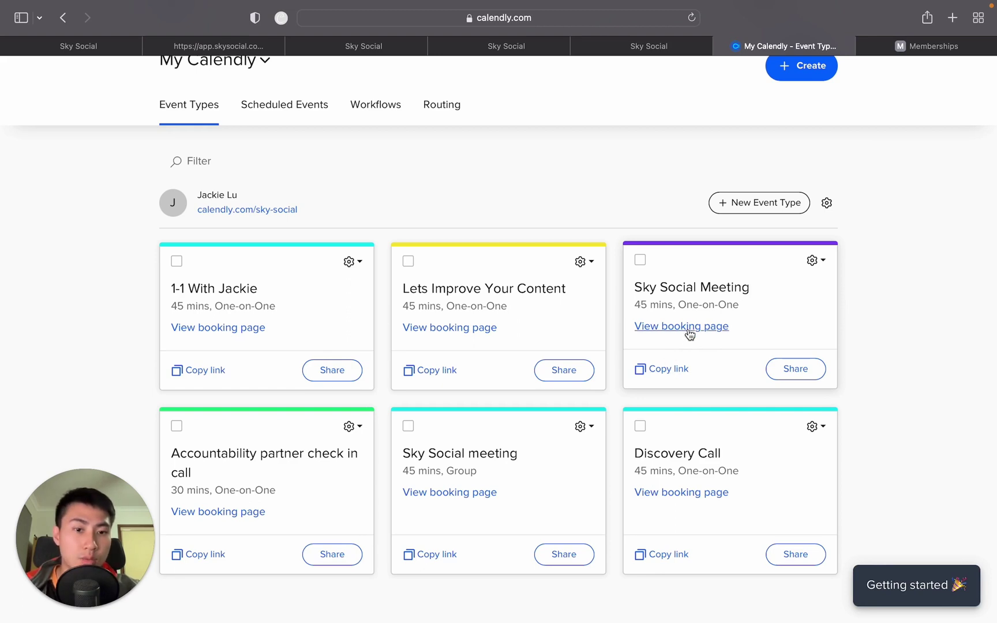
# - Copy the Sky Social Meeting event link and return to the funnel's code editor
pyautogui.click(671, 375)
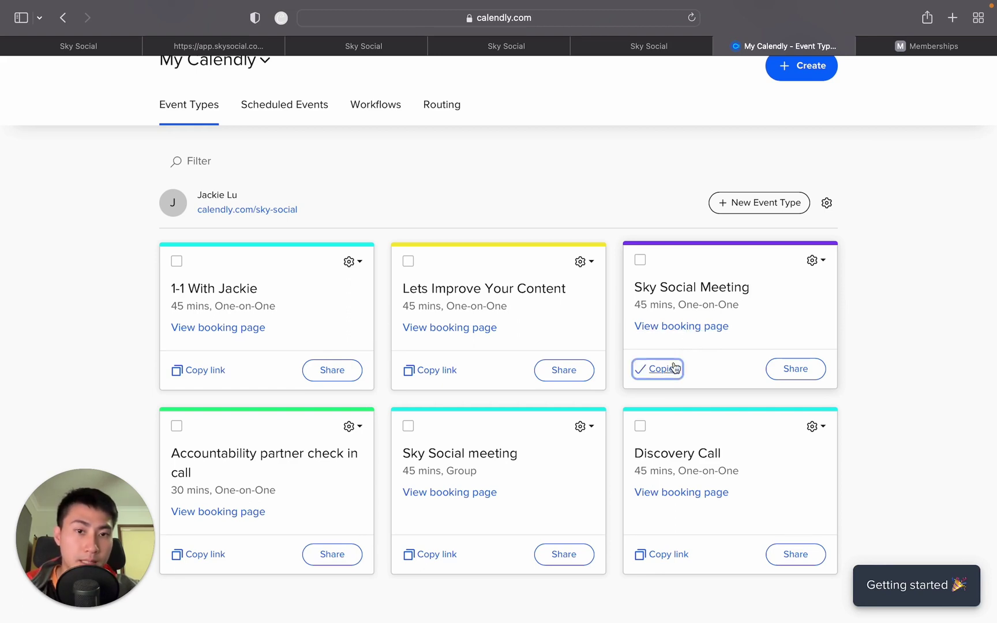
pyautogui.click(618, 49)
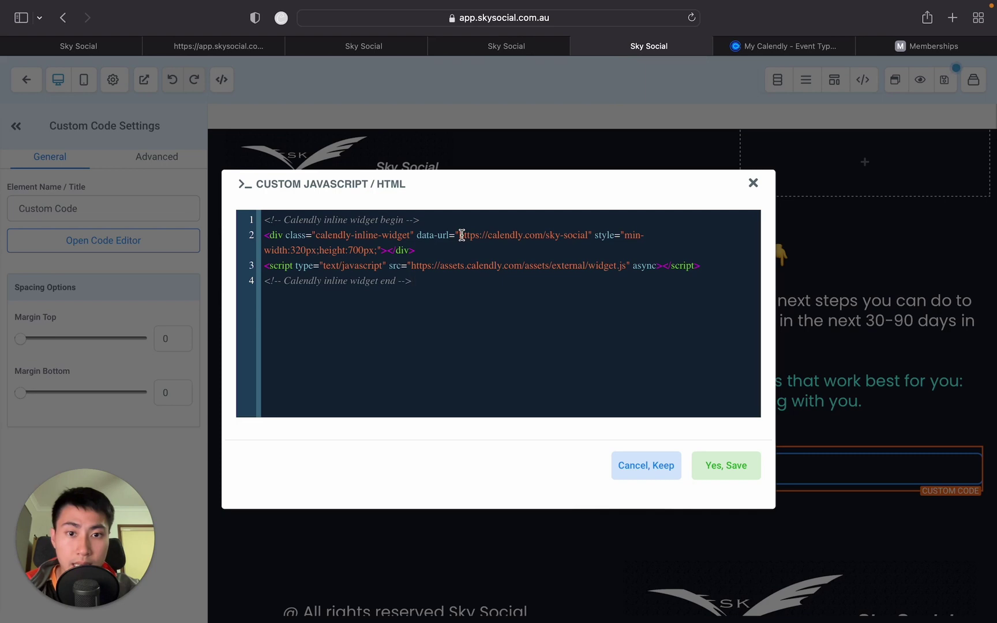
pyautogui.moveTo(461, 235); pyautogui.dragTo(589, 236)
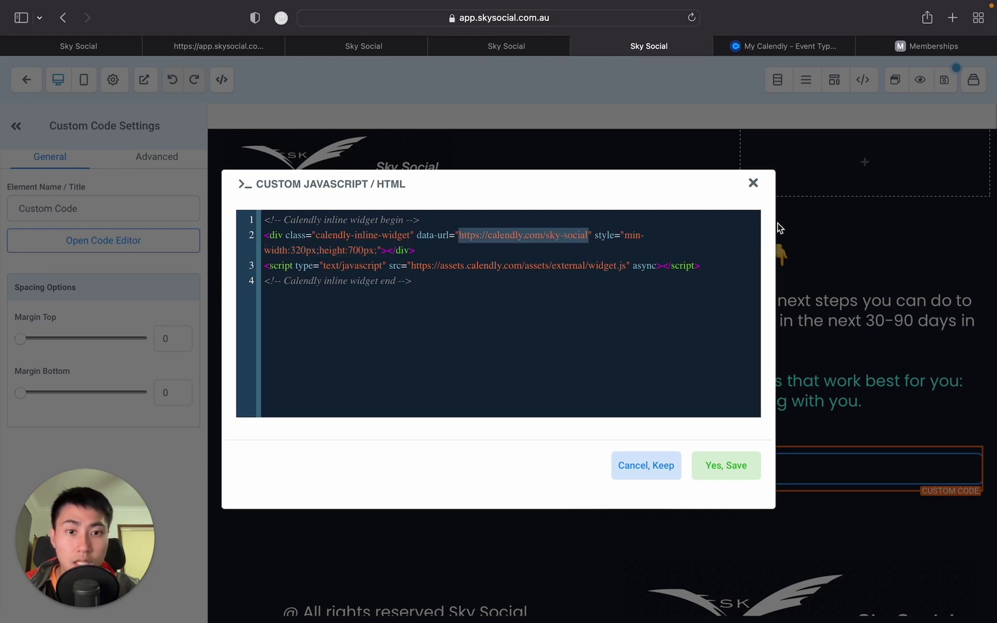
pyautogui.press('BackSpace')
pyautogui.write('https://calendly.com/sky-social/meeting')
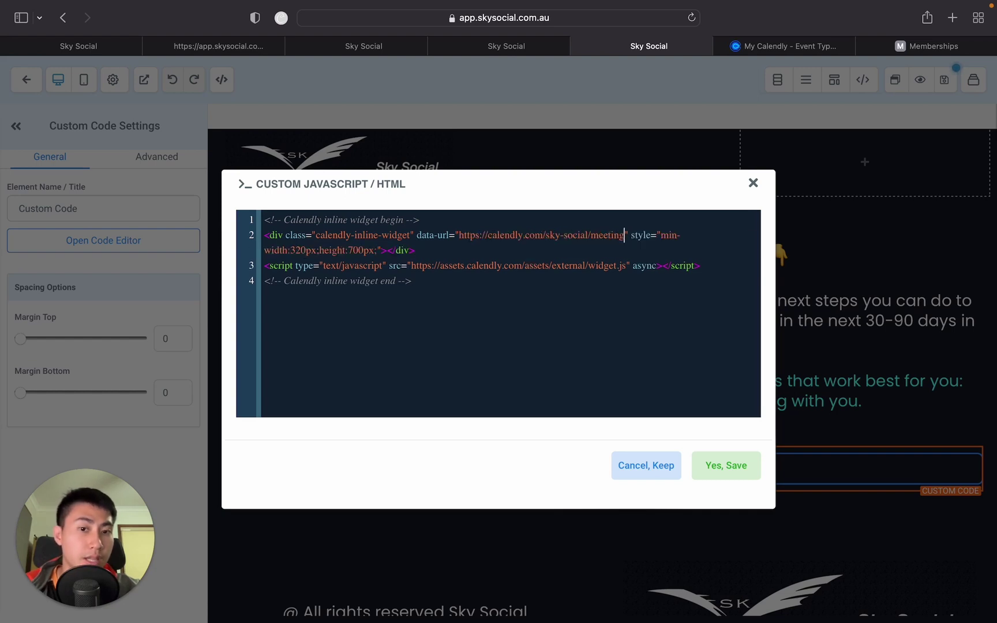
pyautogui.click(737, 473)
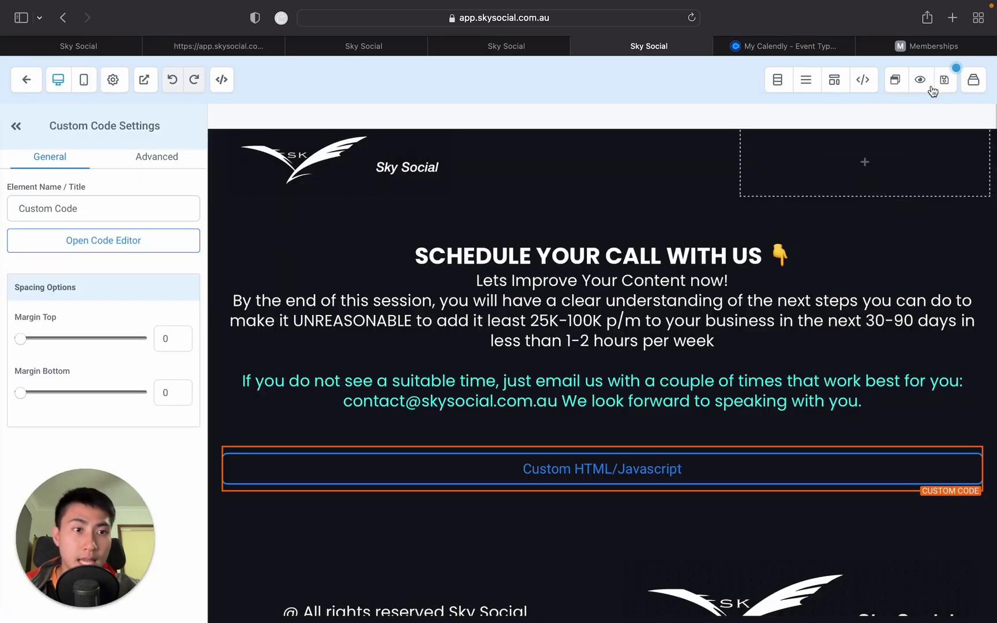
# - Save the Booking page, skip the SEO Meta Data panel, and preview it, dismissing the cookie notice
pyautogui.click(933, 82)
pyautogui.click(768, 610)
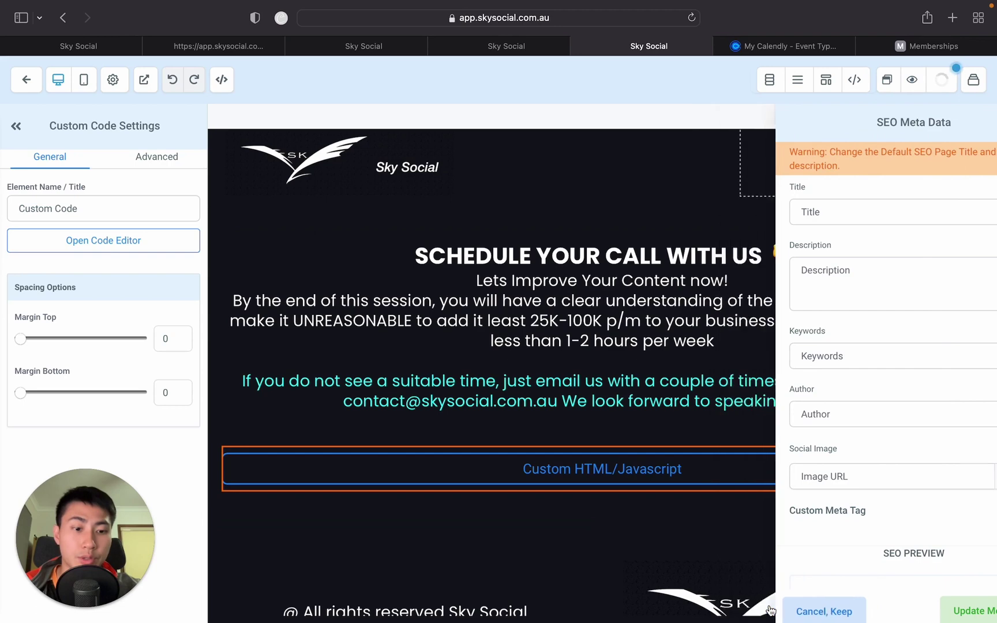
pyautogui.scroll(-10, 913, 192)
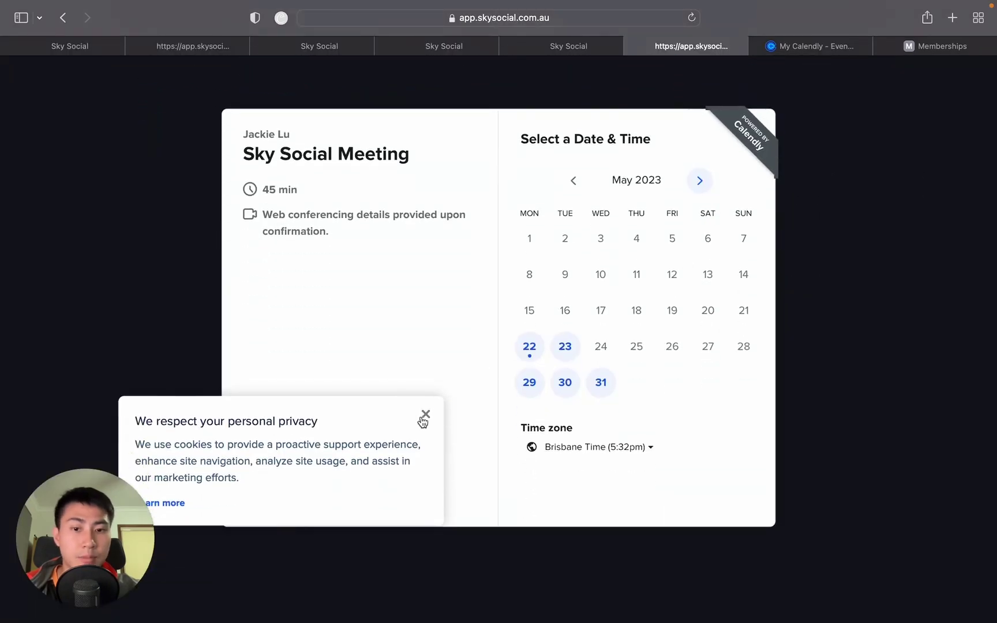
pyautogui.click(425, 413)
pyautogui.scroll(-2, 889, 362)
pyautogui.scroll(3, 888, 363)
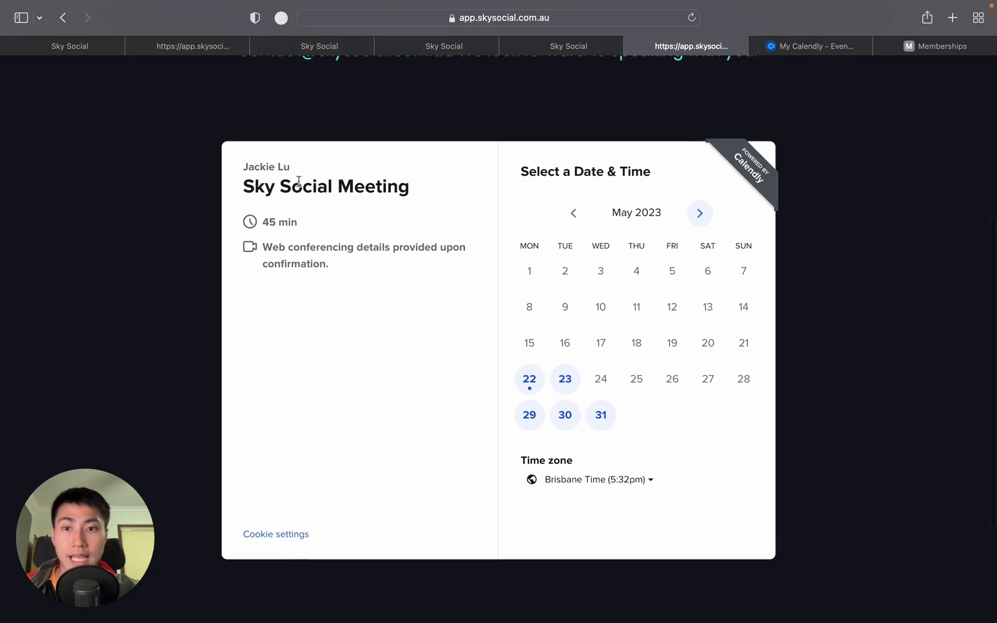
# - Confirm the preview's calendar shows the Sky Social Meeting event, then return to Calendly
pyautogui.moveTo(255, 186); pyautogui.dragTo(393, 202)
pyautogui.click(394, 200)
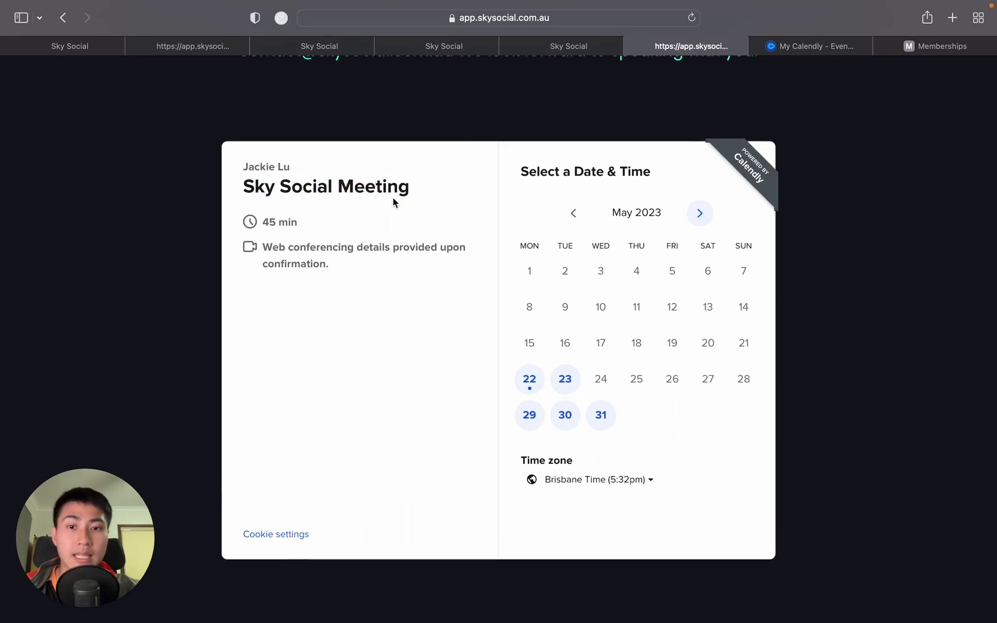
pyautogui.click(811, 47)
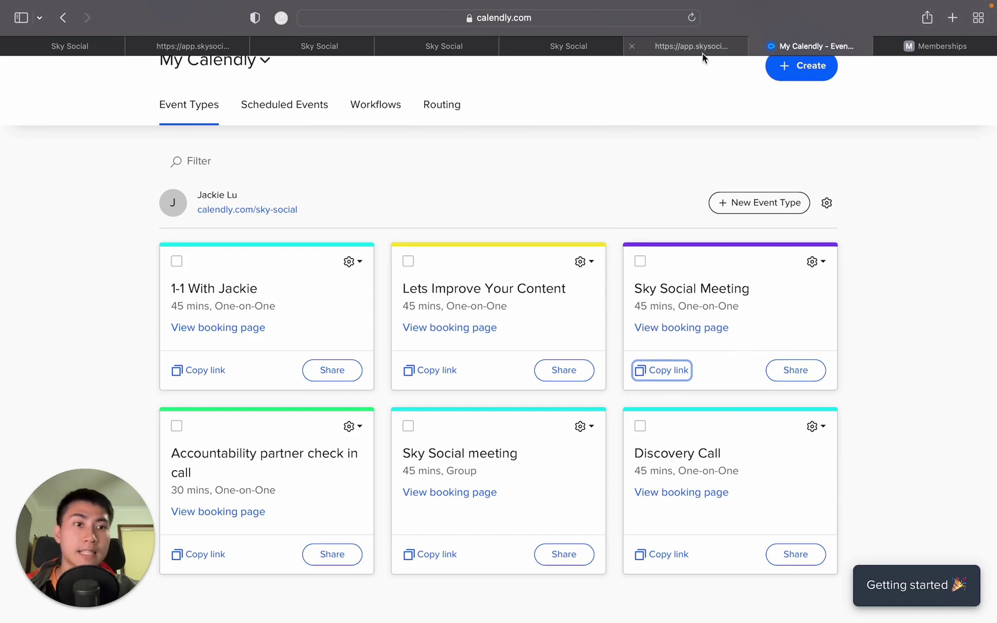
# - Leave Calendly's Event Types page for the Memberships portal's Getting Started lessons (0 of 17)
pyautogui.click(986, 218)
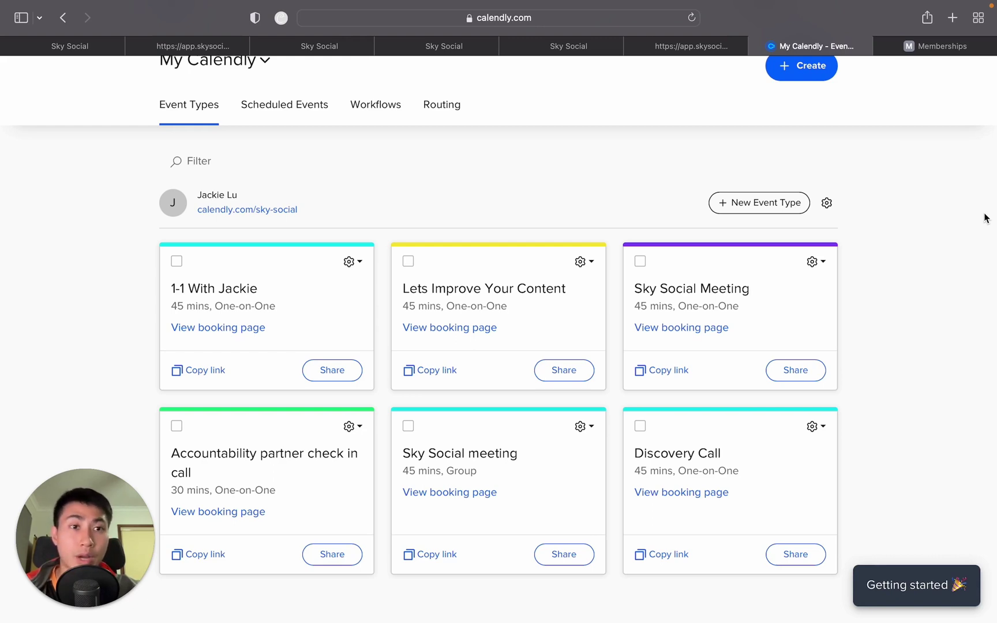
pyautogui.click(945, 46)
pyautogui.scroll(-5, 752, 247)
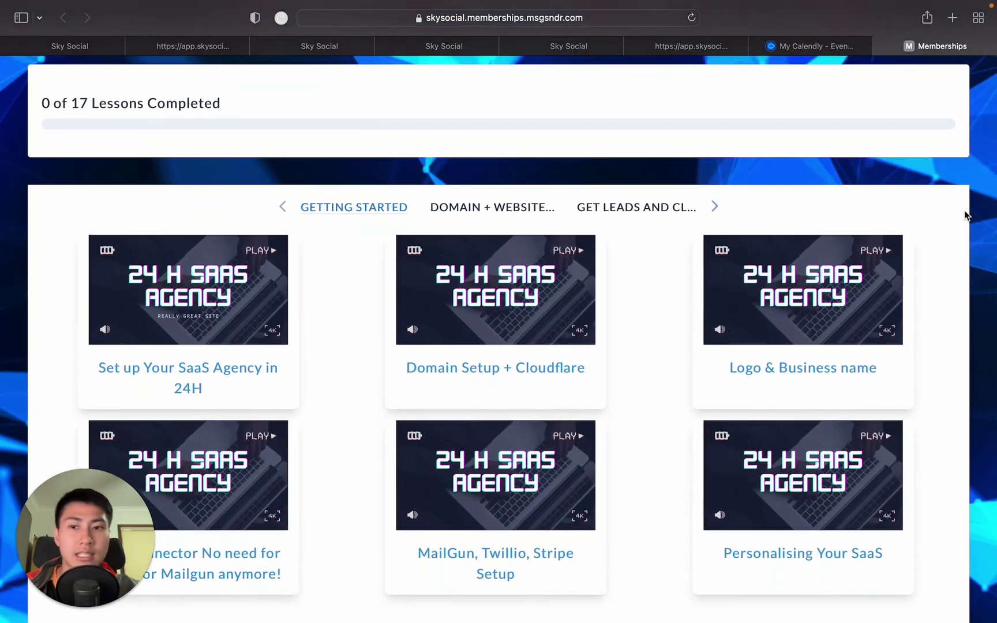
# - Browse the Domain + Website and Get Leads lessons, then show the Whitelabeled Onboarding category
pyautogui.scroll(-2, 967, 213)
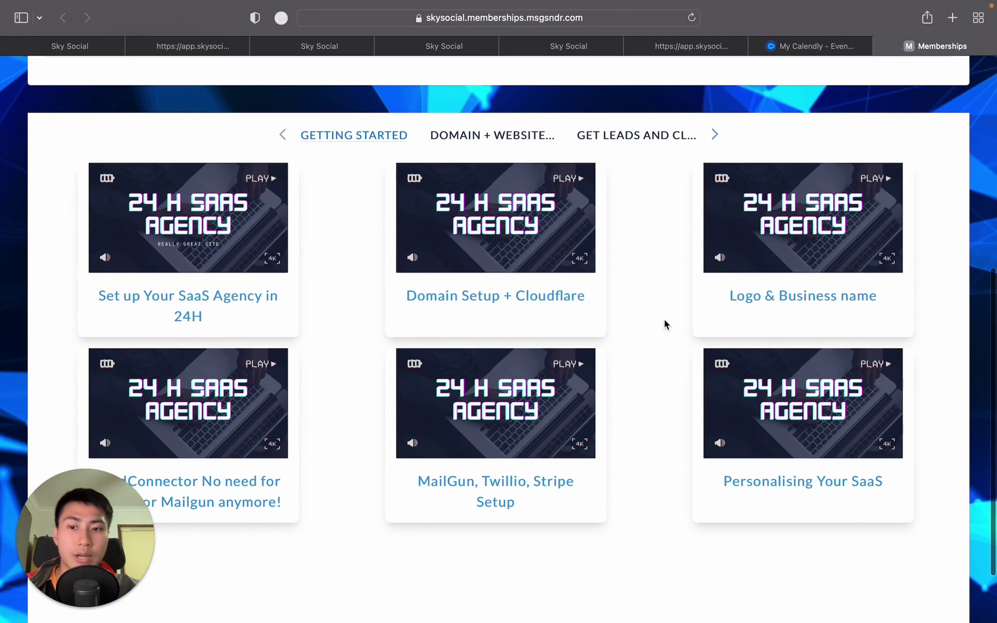
pyautogui.click(490, 137)
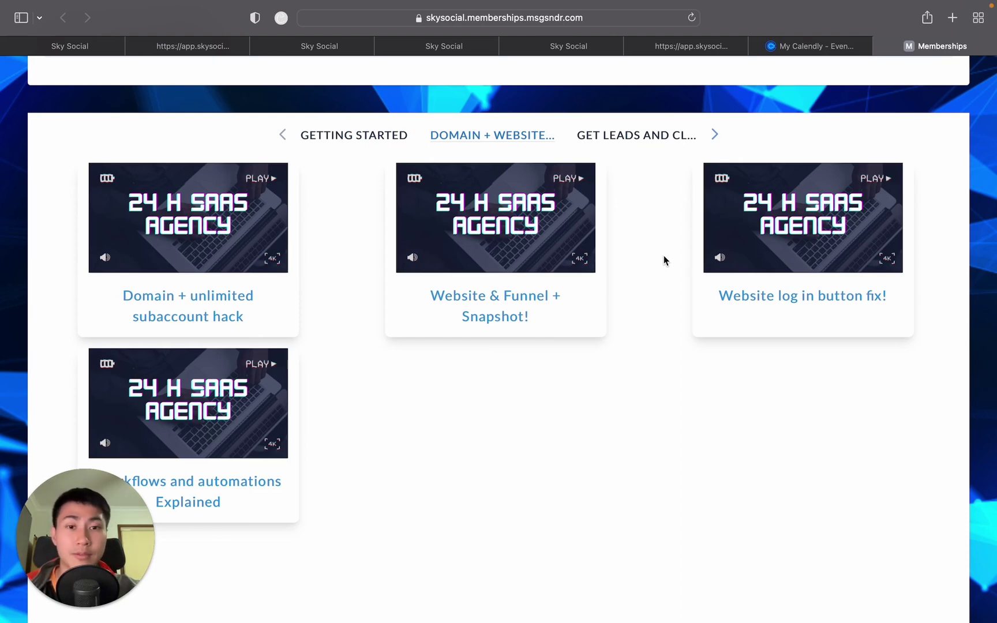
pyautogui.click(637, 140)
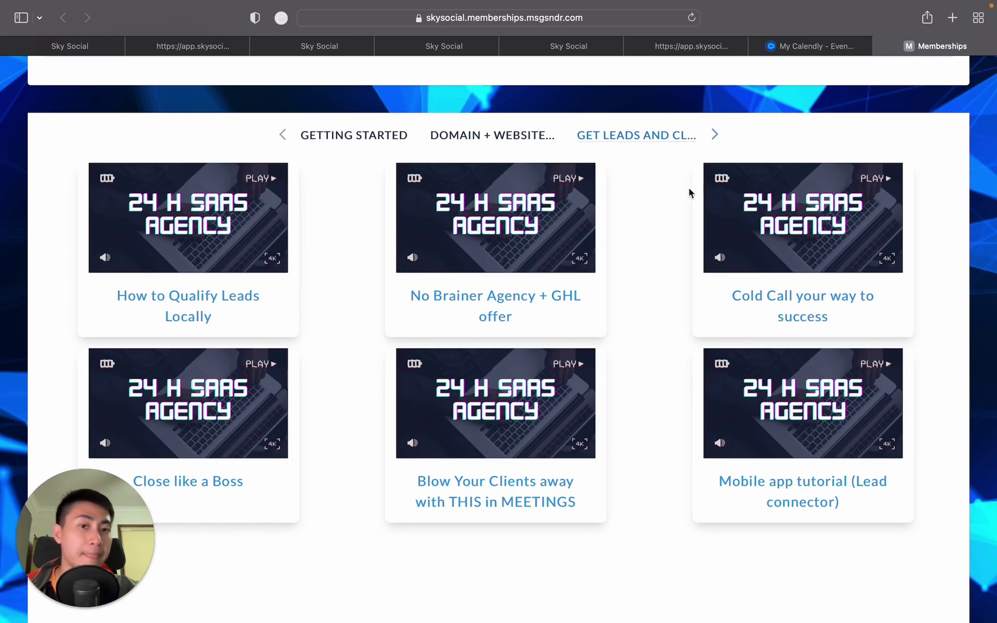
pyautogui.click(717, 135)
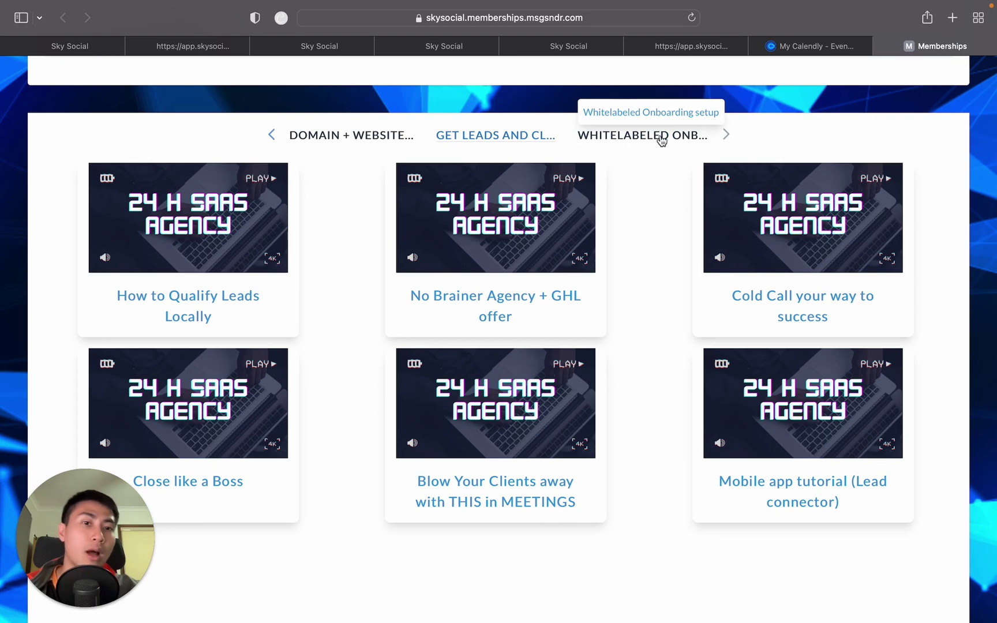
pyautogui.click(661, 138)
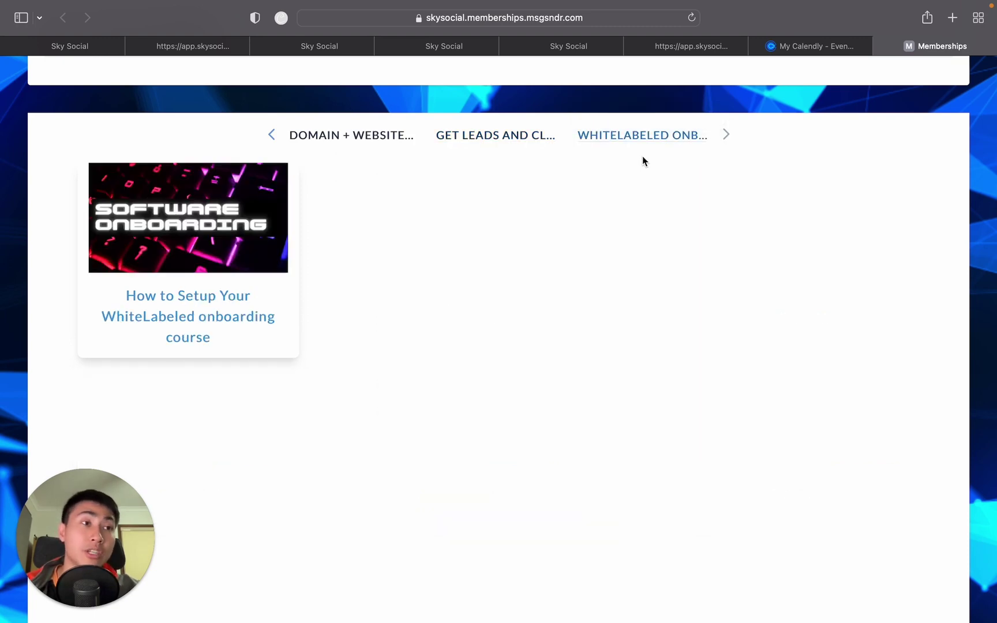